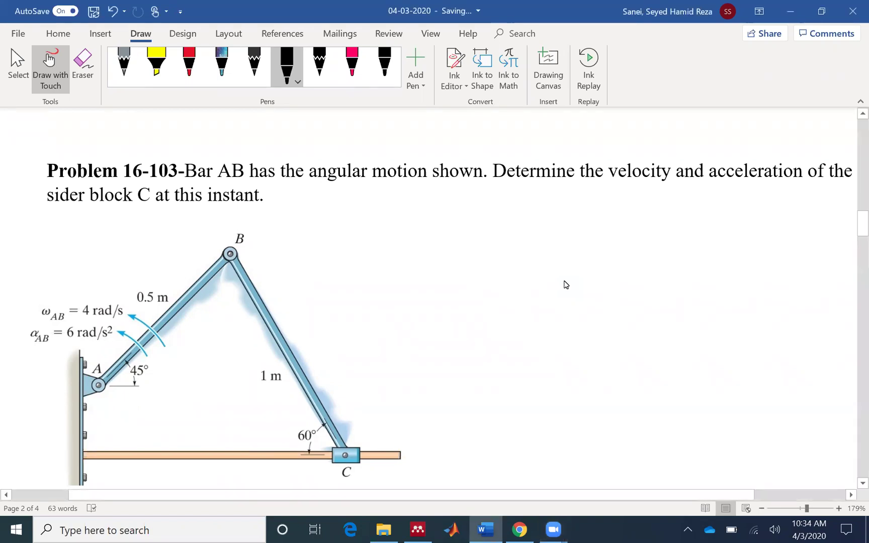
Step: Put a single ink dot on the blank page to the right of the bar-and-slider diagram
click(564, 280)
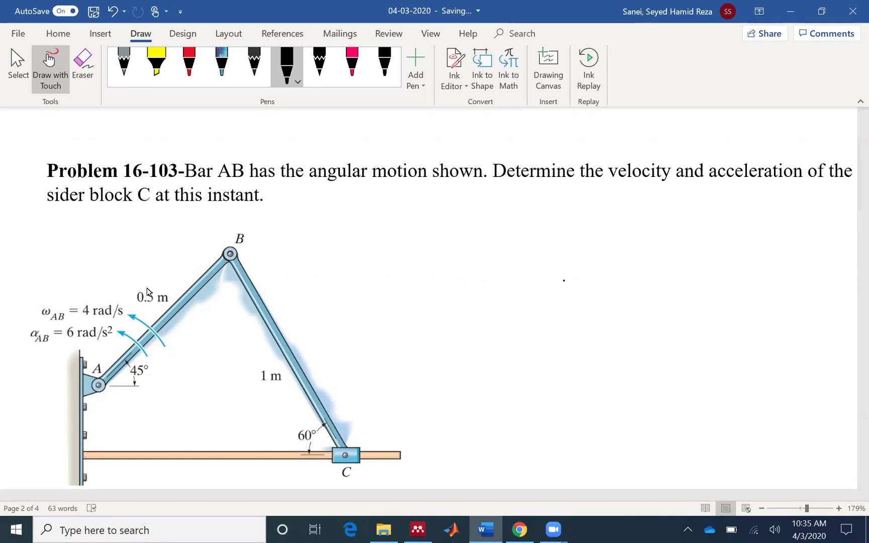
Step: Underline 'velocity' and 'acceleration' in the problem statement with the pen
drag(608, 190, 641, 187)
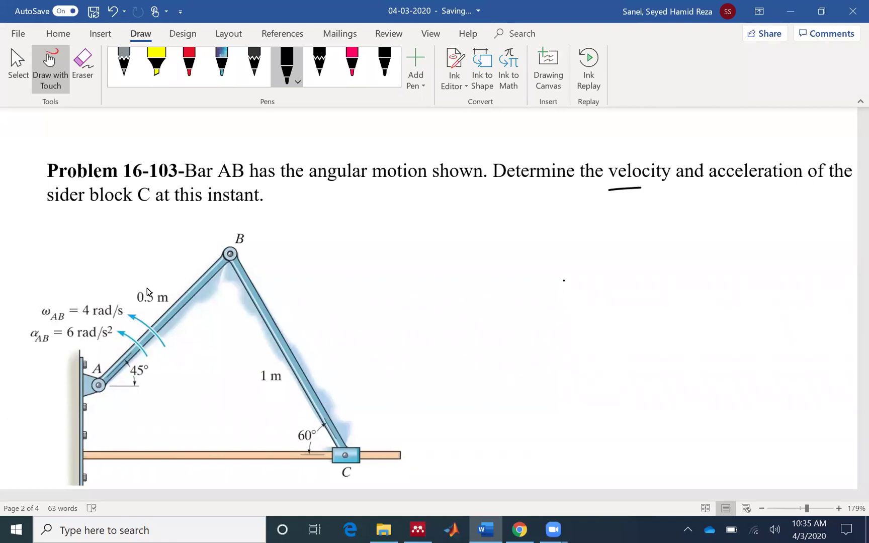
drag(703, 191, 794, 187)
drag(610, 190, 682, 181)
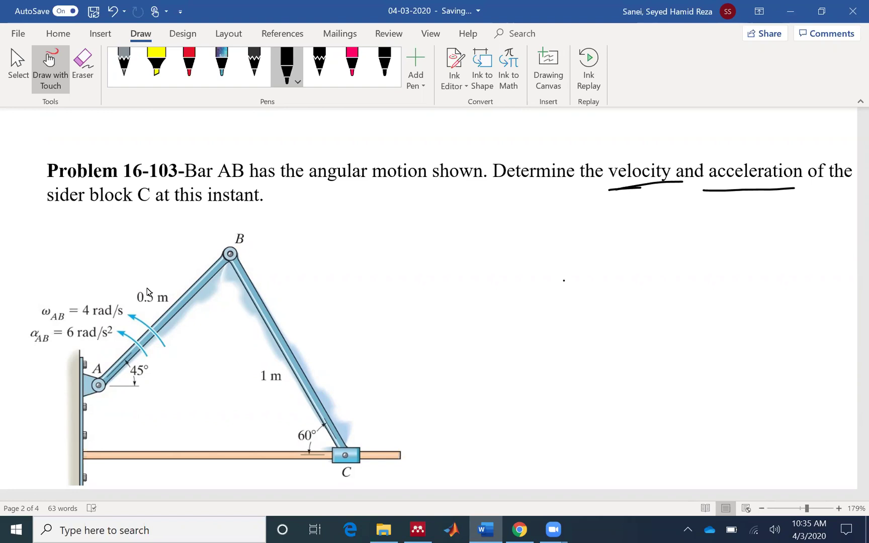
Step: Handwrite V_C = V_B + V_C/B with vector arrows beside the figure
drag(343, 220, 369, 214)
drag(383, 250, 398, 270)
mouse_move(338, 206)
mouse_down()
mouse_move(385, 203)
mouse_move(370, 216)
mouse_move(436, 235)
mouse_up()
mouse_move(409, 250)
mouse_down()
mouse_move(449, 250)
mouse_move(481, 220)
mouse_move(482, 290)
mouse_up()
mouse_move(482, 252)
mouse_down()
mouse_move(482, 288)
mouse_move(491, 267)
mouse_move(483, 291)
mouse_up()
mouse_move(529, 231)
mouse_down()
mouse_move(528, 264)
mouse_move(543, 249)
mouse_up()
mouse_move(560, 214)
mouse_down()
mouse_move(571, 248)
mouse_move(589, 207)
mouse_up()
mouse_move(591, 232)
mouse_down()
mouse_move(605, 222)
mouse_move(599, 252)
mouse_up()
drag(629, 223, 592, 302)
mouse_move(619, 261)
mouse_down()
mouse_move(617, 304)
mouse_move(638, 290)
mouse_move(620, 305)
mouse_up()
mouse_move(544, 196)
mouse_down()
mouse_move(601, 194)
mouse_move(593, 204)
mouse_up()
mouse_move(442, 204)
mouse_down()
mouse_move(484, 197)
mouse_move(482, 206)
mouse_up()
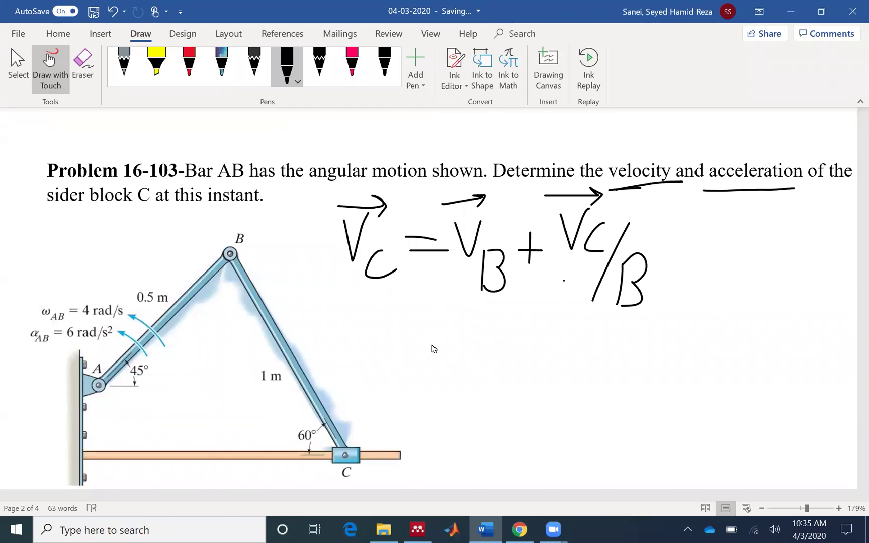
Step: Draw a leftward velocity arrow at block C and sketch labelled x-y axes at upper left
scroll(433, 348, down, 1)
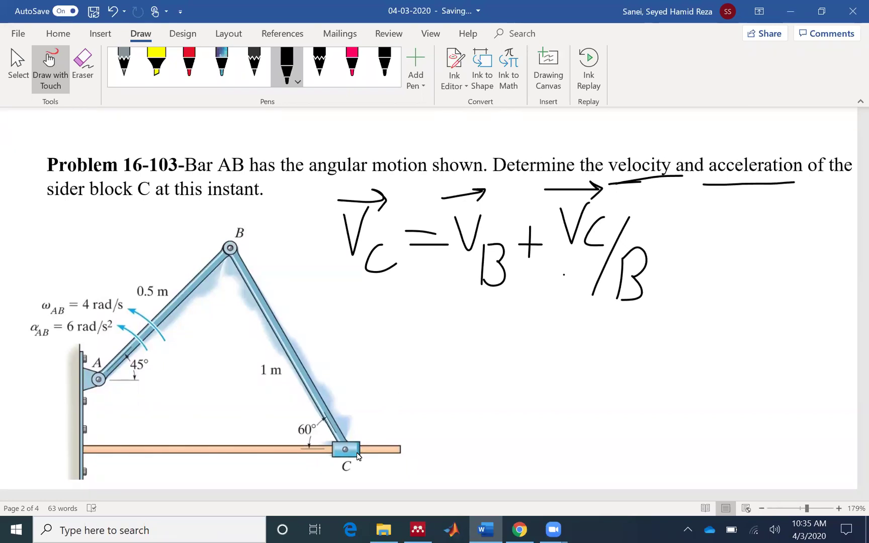
mouse_move(346, 443)
mouse_down()
mouse_move(272, 455)
mouse_move(298, 478)
mouse_up()
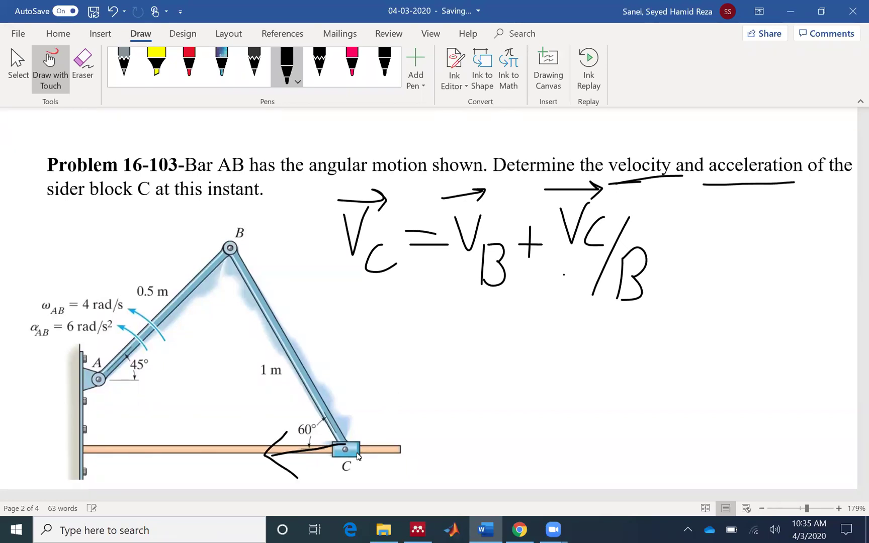
mouse_move(45, 251)
mouse_down()
mouse_move(97, 250)
mouse_move(90, 261)
mouse_up()
mouse_move(107, 250)
mouse_down()
mouse_move(125, 276)
mouse_move(108, 271)
mouse_up()
drag(38, 197, 44, 251)
mouse_move(33, 216)
mouse_down()
mouse_move(56, 216)
mouse_move(28, 221)
mouse_up()
drag(34, 197, 28, 259)
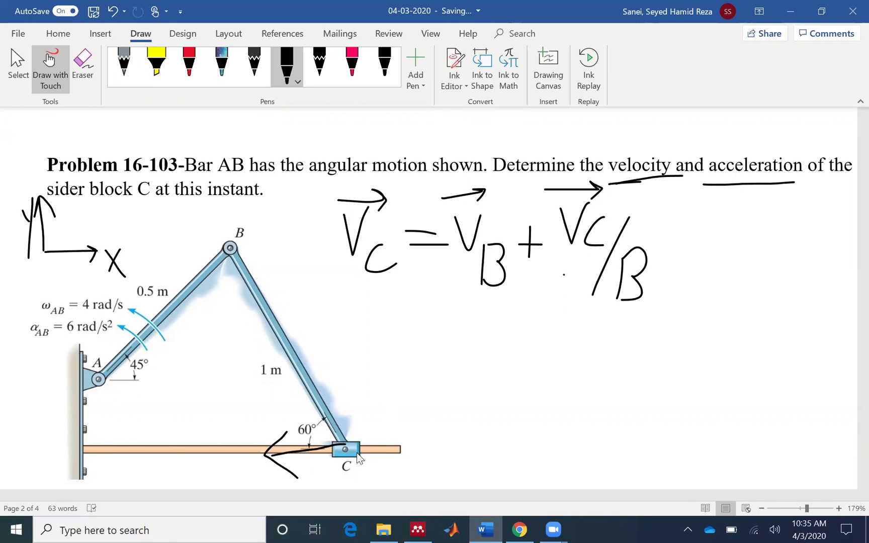
Step: Write V_C = −V_C î below the relative-velocity equation
drag(361, 333, 384, 333)
drag(405, 362, 406, 381)
mouse_move(351, 320)
mouse_down()
mouse_move(406, 319)
mouse_move(397, 329)
mouse_move(447, 347)
mouse_up()
mouse_move(421, 361)
mouse_down()
mouse_move(496, 360)
mouse_move(517, 351)
mouse_move(529, 322)
mouse_up()
mouse_move(536, 371)
mouse_down()
mouse_move(522, 384)
mouse_move(542, 391)
mouse_up()
click(565, 344)
drag(566, 359, 566, 374)
mouse_move(562, 318)
mouse_down()
mouse_move(558, 331)
mouse_move(574, 332)
mouse_up()
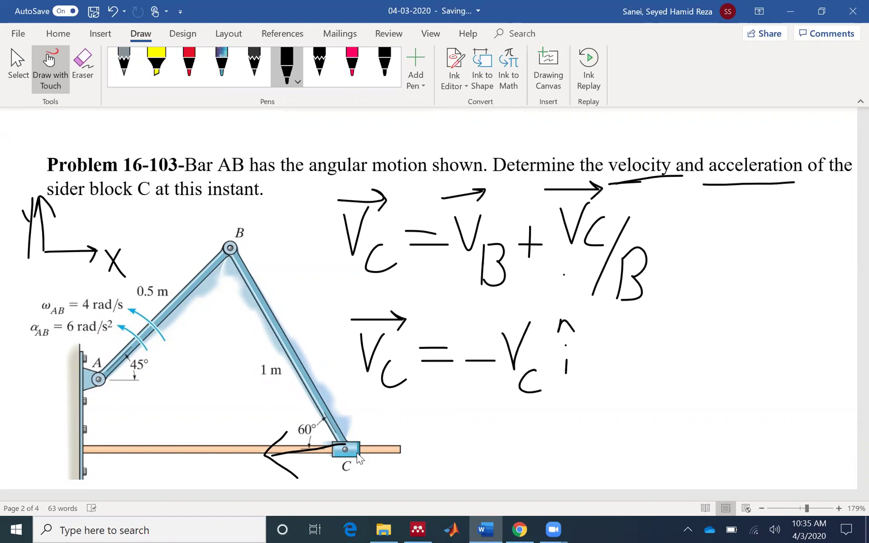
scroll(468, 443, down, 3)
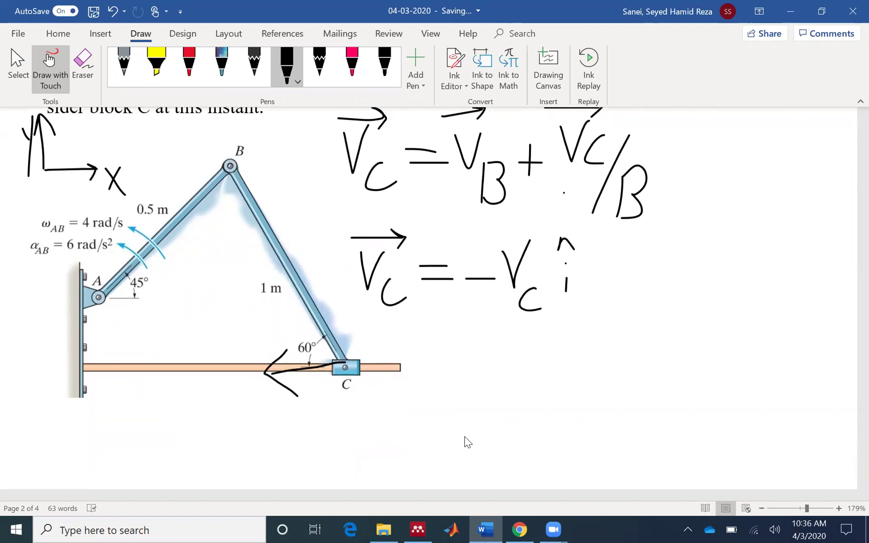
Step: Write V_B = V_A + V_B/A on a new line, crossing out V_A
drag(418, 349, 438, 348)
mouse_move(435, 398)
mouse_down()
mouse_move(435, 413)
mouse_move(444, 416)
mouse_up()
drag(413, 341, 459, 340)
mouse_move(449, 332)
mouse_down()
mouse_move(450, 347)
mouse_move(493, 377)
mouse_up()
mouse_move(509, 352)
mouse_down()
mouse_move(533, 353)
mouse_move(523, 415)
mouse_up()
mouse_move(536, 381)
mouse_down()
mouse_move(544, 415)
mouse_move(541, 402)
mouse_up()
mouse_move(567, 366)
mouse_down()
mouse_move(567, 396)
mouse_move(581, 374)
mouse_up()
mouse_move(594, 358)
mouse_down()
mouse_move(613, 350)
mouse_move(614, 396)
mouse_up()
drag(617, 361, 632, 397)
mouse_move(648, 361)
mouse_down()
mouse_move(618, 430)
mouse_move(637, 402)
mouse_up()
mouse_move(638, 402)
mouse_down()
mouse_move(654, 441)
mouse_move(650, 428)
mouse_up()
drag(591, 334, 640, 333)
mouse_move(541, 341)
mouse_down()
mouse_move(497, 405)
mouse_move(551, 352)
mouse_move(566, 319)
mouse_up()
Step: Continue the line with = ω_AB k̂ × r_B/A
drag(661, 374, 686, 374)
mouse_move(659, 387)
mouse_down()
mouse_move(700, 387)
mouse_move(722, 361)
mouse_up()
mouse_move(707, 415)
mouse_down()
mouse_move(726, 414)
mouse_move(728, 399)
mouse_up()
mouse_move(737, 388)
mouse_down()
mouse_move(738, 415)
mouse_move(747, 405)
mouse_move(739, 418)
mouse_up()
drag(769, 350, 760, 400)
mouse_move(778, 361)
mouse_down()
mouse_move(768, 378)
mouse_move(778, 388)
mouse_up()
mouse_move(762, 344)
mouse_down()
mouse_move(776, 343)
mouse_move(792, 387)
mouse_move(784, 387)
mouse_up()
mouse_move(799, 359)
mouse_down()
mouse_move(785, 384)
mouse_move(810, 393)
mouse_up()
mouse_move(791, 345)
mouse_down()
mouse_move(812, 342)
mouse_move(813, 405)
mouse_up()
drag(825, 415, 814, 436)
drag(839, 379, 823, 445)
drag(837, 415, 843, 445)
drag(826, 442, 838, 440)
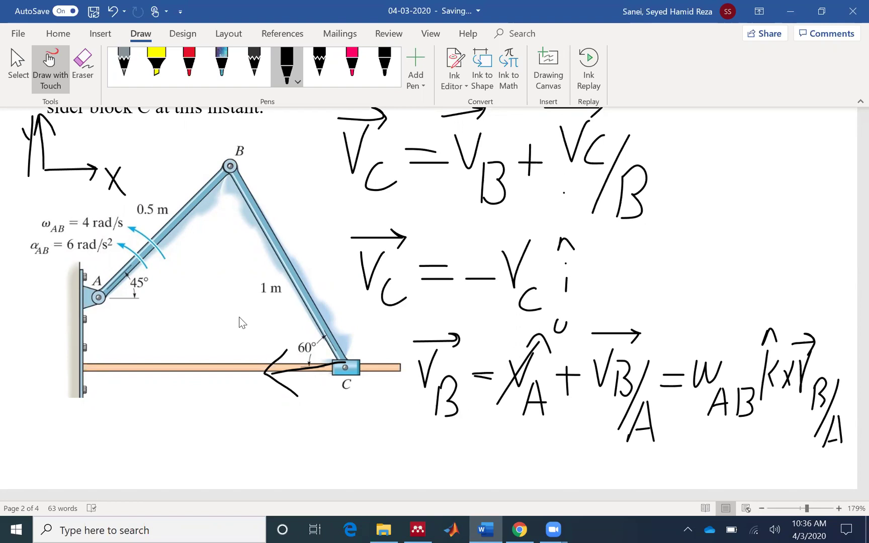
scroll(239, 317, up, 1)
Step: Sketch B's velocity arrow perpendicular to AB with a vertical reference line at joint B
scroll(239, 318, up, 3)
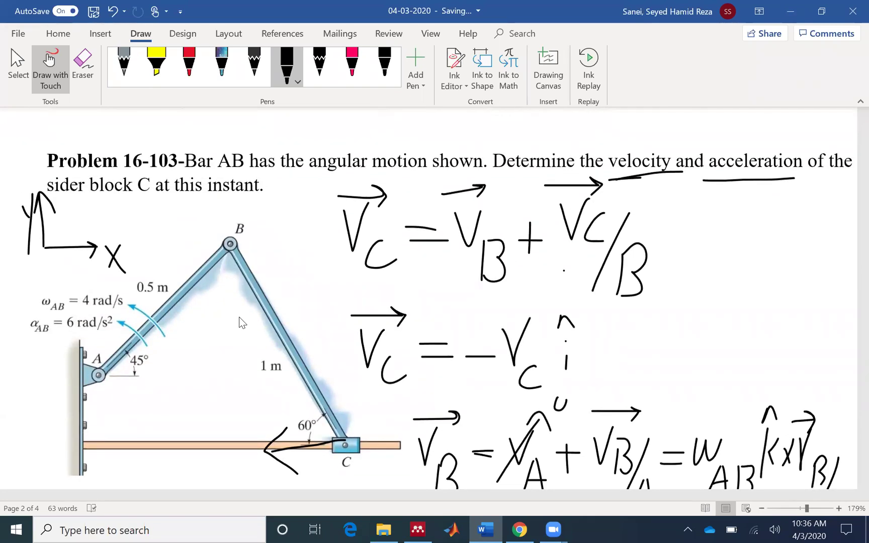
mouse_move(229, 243)
mouse_down()
mouse_move(193, 204)
mouse_move(206, 206)
mouse_up()
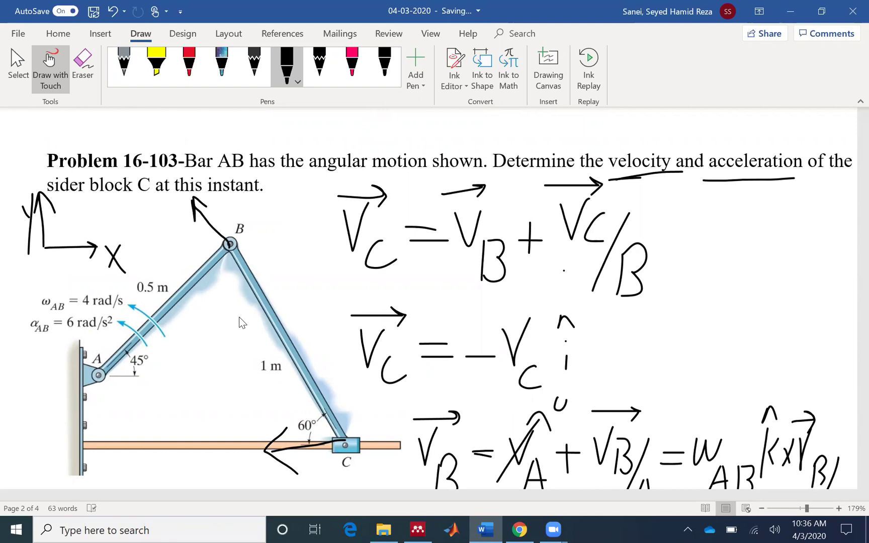
drag(229, 245, 235, 183)
drag(217, 225, 235, 211)
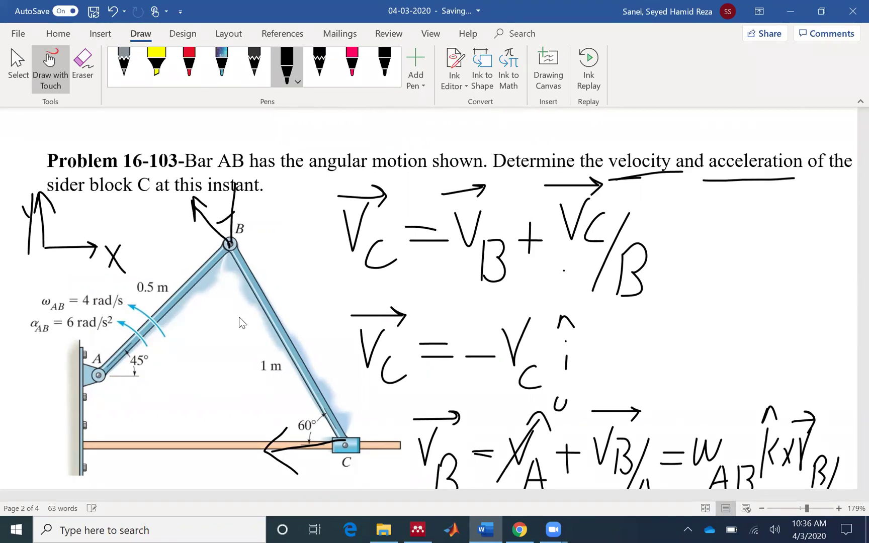
Step: Circle the 45° and 0.5 m labels on the figure and write 2 beside B's arrow
mouse_move(156, 364)
mouse_down()
mouse_move(131, 348)
mouse_move(155, 373)
mouse_up()
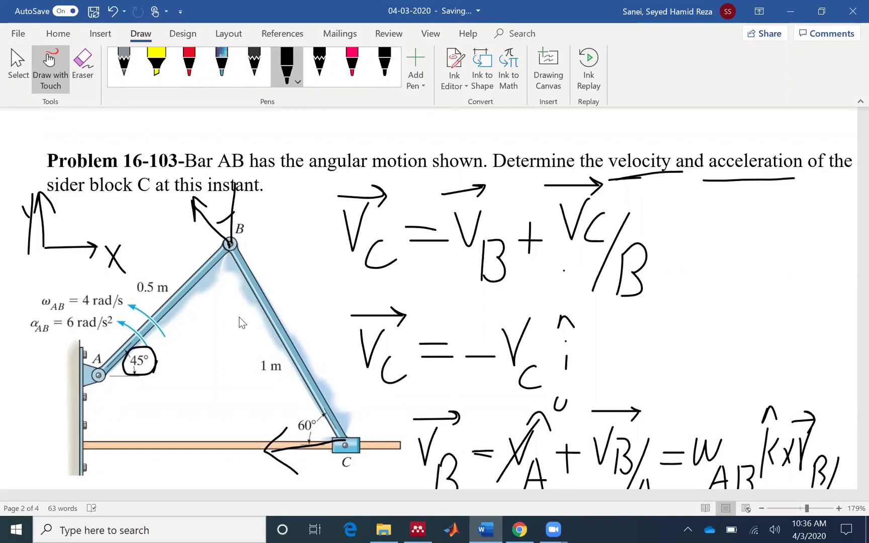
mouse_move(176, 291)
mouse_down()
mouse_move(161, 304)
mouse_move(181, 266)
mouse_move(172, 293)
mouse_up()
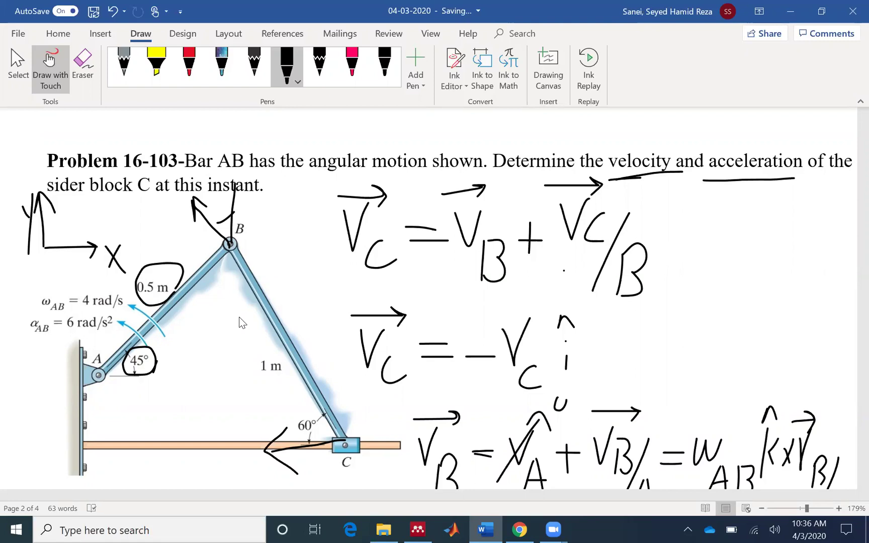
drag(163, 211, 178, 224)
scroll(475, 372, down, 1)
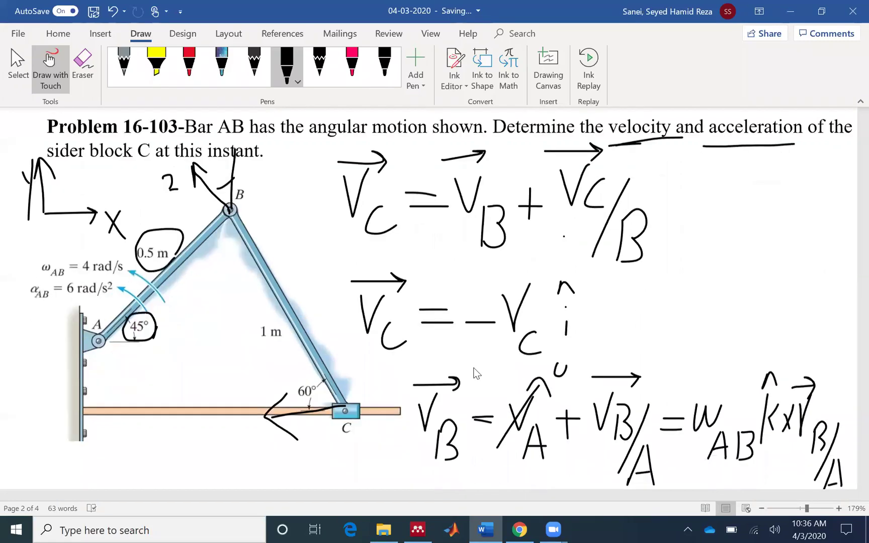
scroll(476, 372, down, 3)
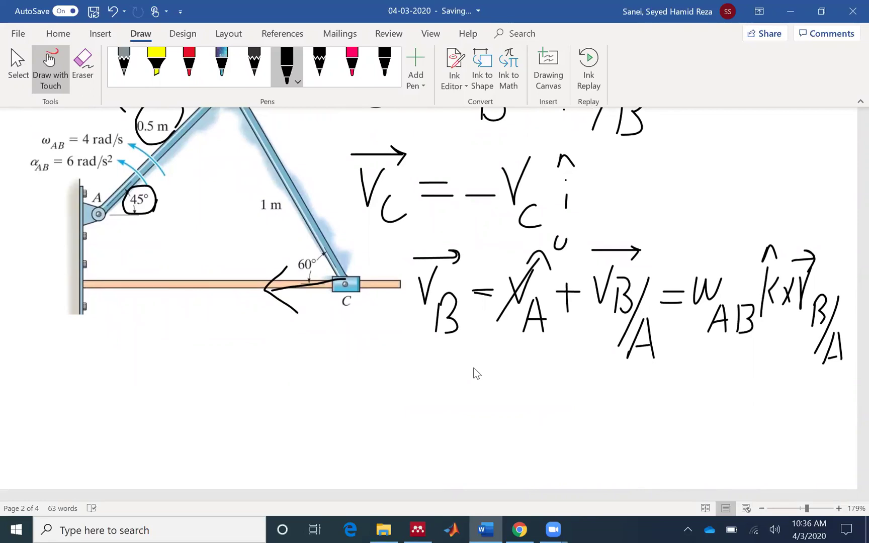
Step: Start a new line writing V_B = 4k̂ × ( below the figure
drag(31, 361, 57, 348)
mouse_move(58, 383)
mouse_down()
mouse_move(54, 427)
mouse_move(63, 427)
mouse_up()
drag(18, 333, 65, 333)
drag(49, 325, 63, 344)
mouse_move(93, 374)
mouse_down()
mouse_move(119, 374)
mouse_move(119, 388)
mouse_up()
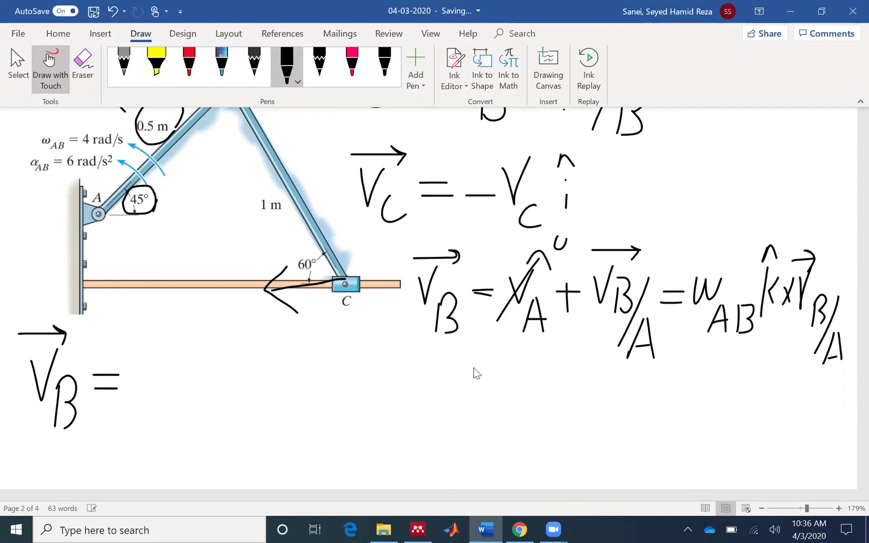
drag(149, 347, 163, 391)
drag(178, 346, 174, 386)
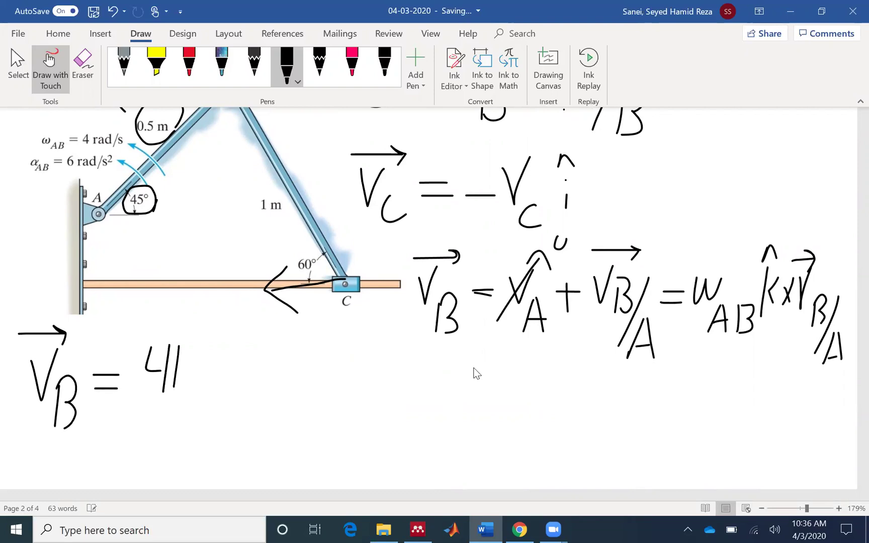
drag(191, 346, 190, 383)
drag(174, 332, 191, 332)
mouse_move(223, 361)
mouse_down()
mouse_move(209, 387)
mouse_move(225, 387)
mouse_up()
drag(249, 334, 245, 414)
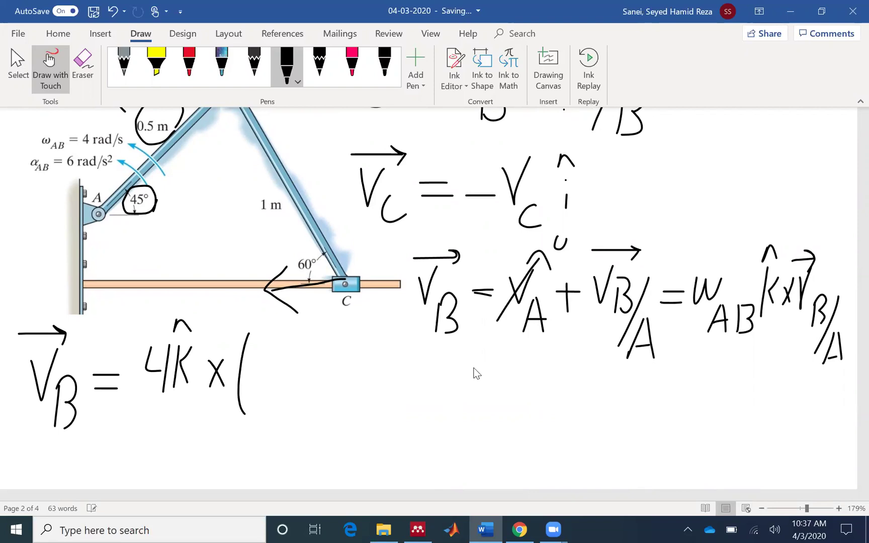
Step: Trace the position vector r_B/A along bar AB on the figure
scroll(449, 369, up, 3)
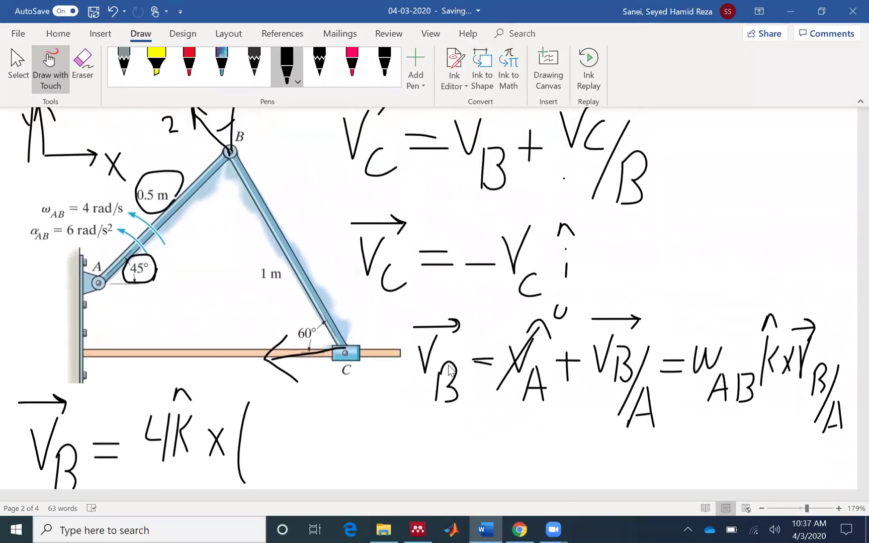
scroll(449, 370, up, 2)
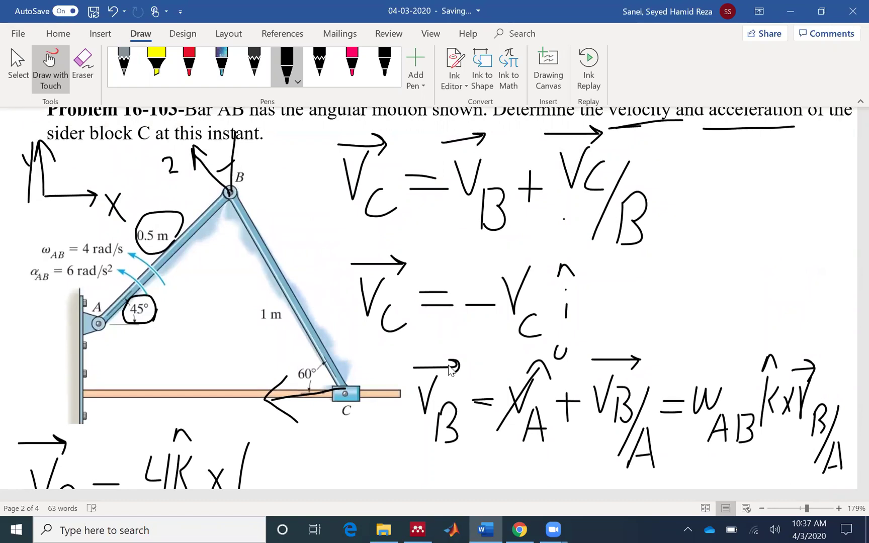
mouse_move(101, 325)
mouse_down()
mouse_move(229, 192)
mouse_move(230, 222)
mouse_up()
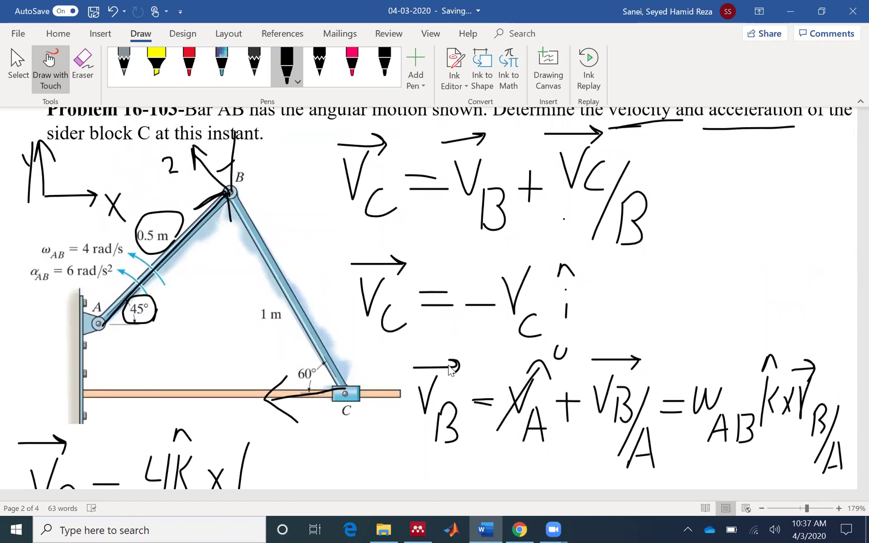
scroll(296, 462, down, 1)
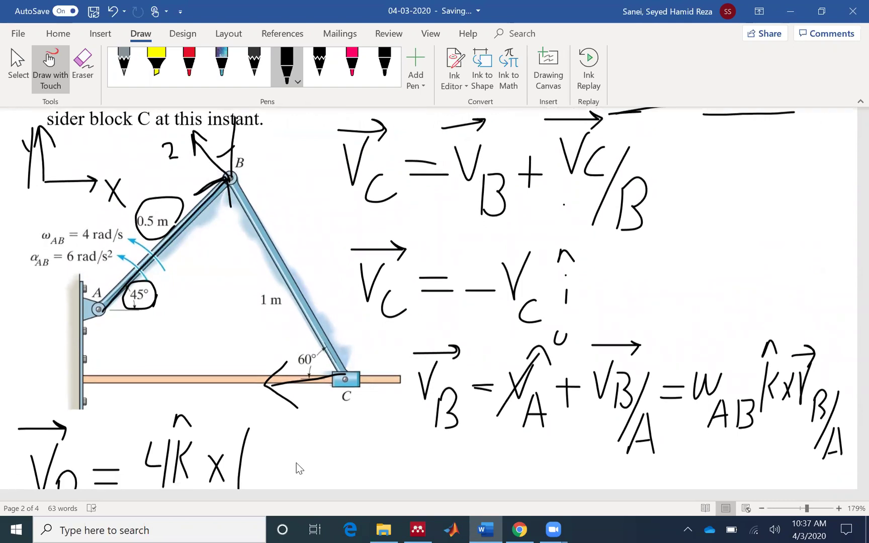
scroll(296, 462, down, 1)
scroll(299, 467, down, 3)
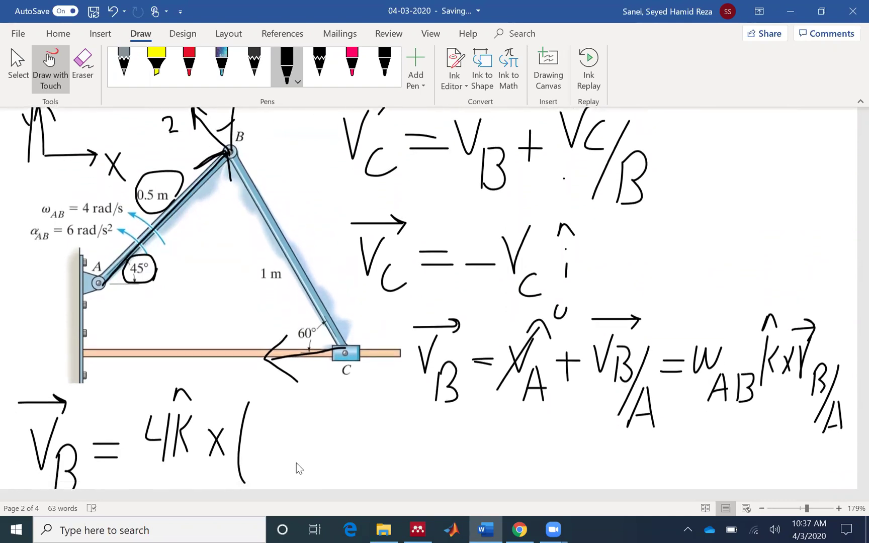
Step: Write the first term 0.5·√2/2 î inside the parentheses
mouse_move(261, 378)
mouse_down()
mouse_move(253, 414)
mouse_move(262, 378)
mouse_move(297, 415)
mouse_up()
click(280, 404)
drag(292, 382, 304, 381)
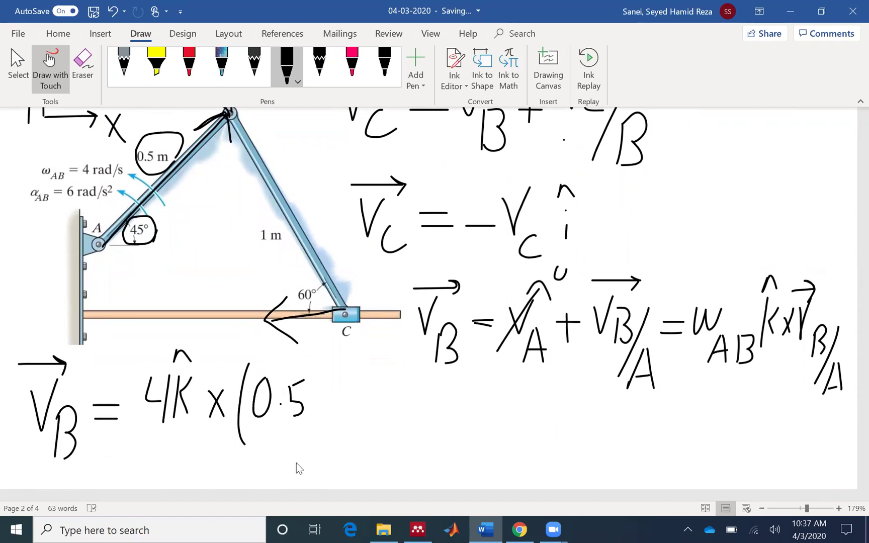
drag(317, 399, 350, 375)
drag(337, 388, 358, 403)
mouse_move(318, 417)
mouse_down()
mouse_move(366, 416)
mouse_move(350, 442)
mouse_move(358, 444)
mouse_up()
drag(381, 410, 380, 421)
click(378, 388)
mouse_move(373, 387)
mouse_down()
mouse_move(381, 375)
mouse_move(401, 424)
mouse_up()
Step: Add + 0.5·√2/2 ĵ and close the parentheses
drag(394, 415, 423, 413)
mouse_move(436, 389)
mouse_down()
mouse_move(432, 402)
mouse_move(435, 389)
mouse_up()
click(448, 414)
mouse_move(458, 388)
mouse_down()
mouse_move(457, 402)
mouse_move(473, 386)
mouse_move(513, 387)
mouse_up()
drag(501, 398, 521, 416)
mouse_move(478, 428)
mouse_down()
mouse_move(528, 415)
mouse_move(518, 443)
mouse_up()
drag(545, 415, 528, 443)
drag(528, 400, 536, 390)
drag(535, 391, 544, 400)
click(534, 402)
Step: Finish the line with the result = √2 ĵ − √2 î
mouse_move(551, 379)
mouse_down()
mouse_move(563, 442)
mouse_move(600, 430)
mouse_up()
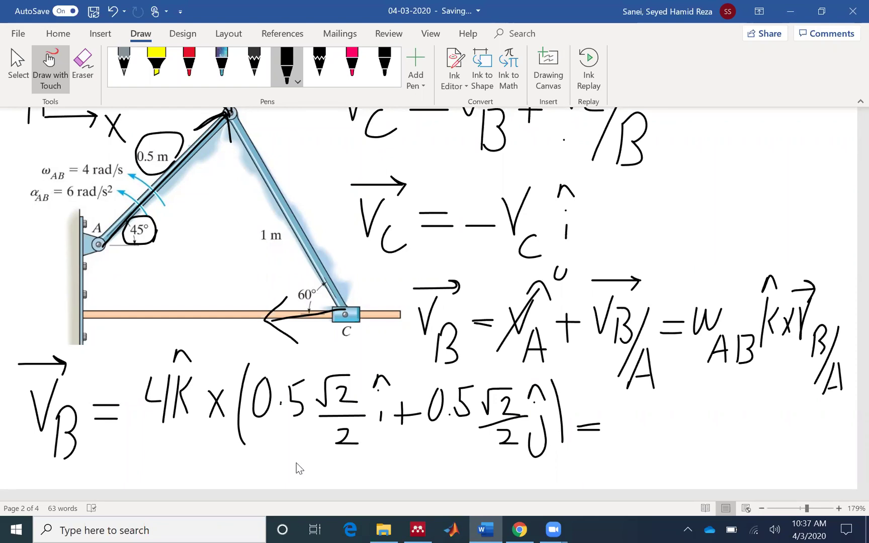
mouse_move(609, 430)
mouse_down()
mouse_move(616, 441)
mouse_move(656, 402)
mouse_move(634, 431)
mouse_move(649, 429)
mouse_up()
mouse_move(676, 430)
mouse_down()
mouse_move(665, 456)
mouse_move(662, 445)
mouse_up()
click(673, 414)
drag(669, 408, 678, 403)
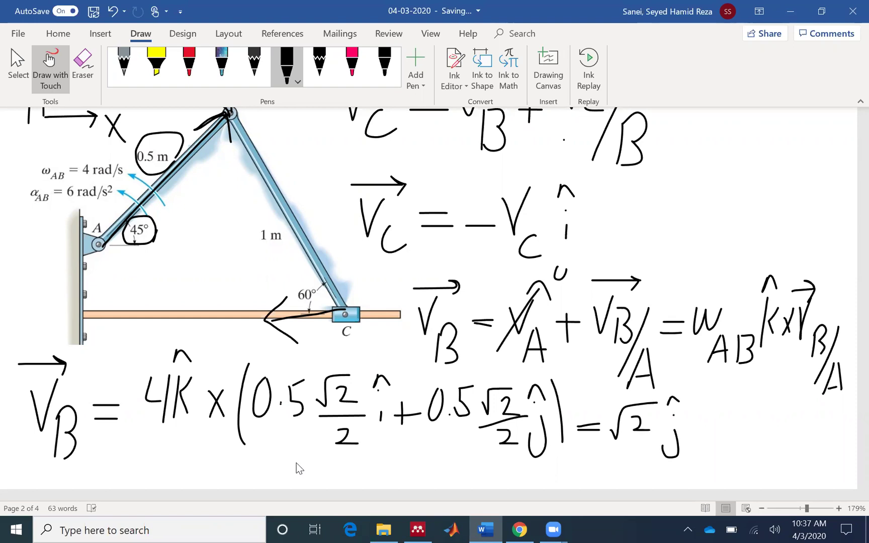
drag(687, 431, 704, 429)
mouse_move(709, 429)
mouse_down()
mouse_move(751, 402)
mouse_move(736, 431)
mouse_move(751, 431)
mouse_up()
drag(765, 418, 762, 433)
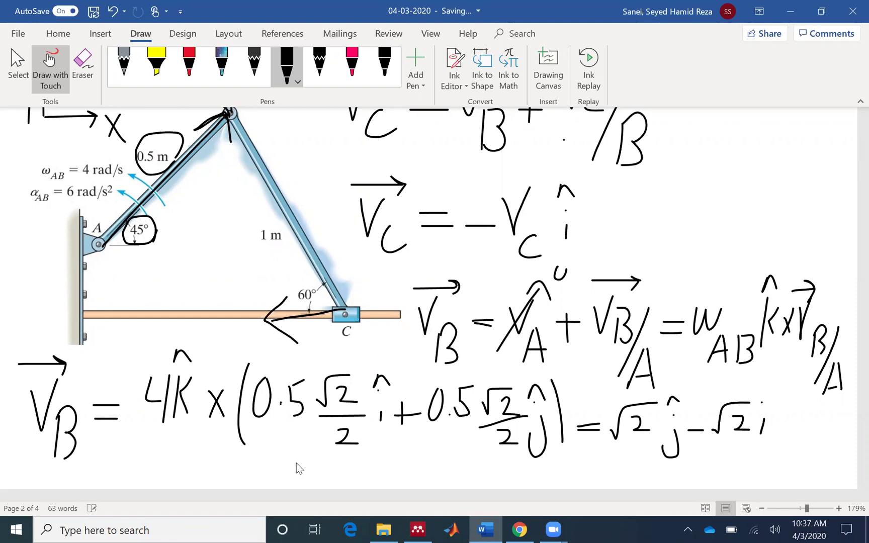
mouse_move(754, 400)
mouse_down()
mouse_move(760, 391)
mouse_move(767, 397)
mouse_up()
Step: Tick the known quantities 'angular' and 'shown' in the problem statement
scroll(414, 274, up, 1)
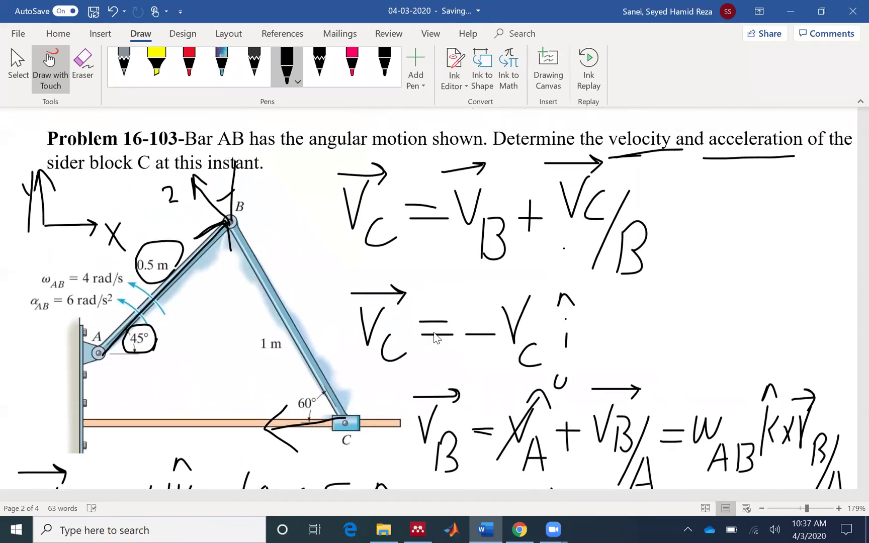
drag(364, 117, 345, 155)
mouse_move(461, 154)
mouse_down()
mouse_move(475, 113)
mouse_move(462, 152)
mouse_up()
drag(566, 136, 590, 107)
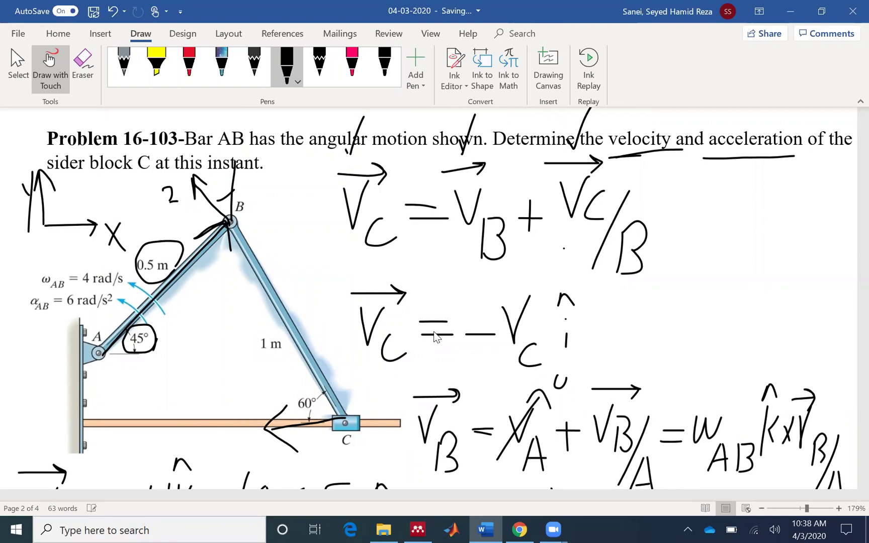
Step: Begin a new ink line with V_C/B = below the V_B result
scroll(477, 343, down, 5)
scroll(477, 343, down, 1)
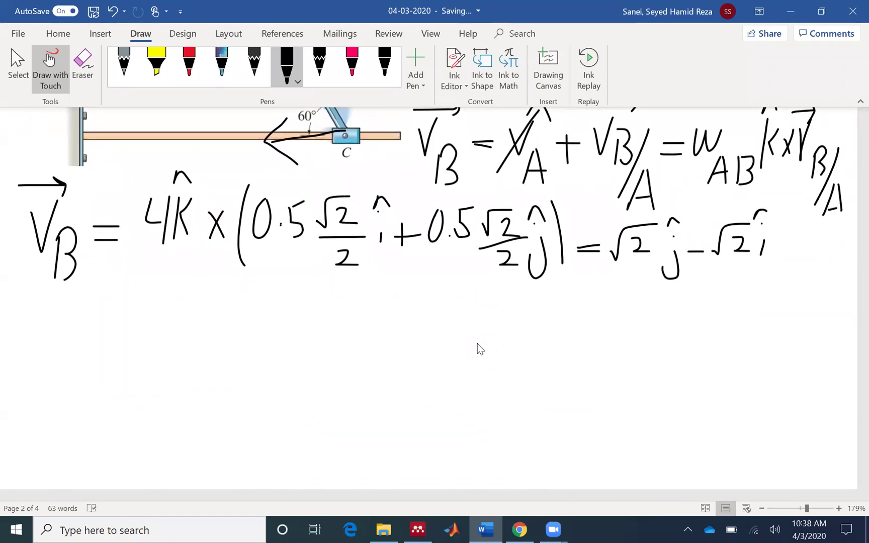
mouse_move(19, 319)
mouse_down()
mouse_move(28, 365)
mouse_move(48, 321)
mouse_move(59, 374)
mouse_up()
drag(79, 340, 58, 401)
mouse_move(75, 373)
mouse_down()
mouse_move(58, 399)
mouse_move(75, 414)
mouse_move(93, 370)
mouse_move(83, 416)
mouse_up()
mouse_move(20, 305)
mouse_down()
mouse_move(63, 305)
mouse_move(60, 315)
mouse_up()
mouse_move(119, 360)
mouse_down()
mouse_move(146, 359)
mouse_move(145, 372)
mouse_up()
mouse_move(167, 347)
mouse_down()
mouse_move(201, 334)
mouse_move(211, 389)
mouse_up()
Step: Continue it with ω_CB × r_C/B =, leaving the right side blank
drag(220, 362, 225, 389)
drag(159, 316, 203, 317)
drag(253, 342, 269, 372)
mouse_move(268, 342)
mouse_down()
mouse_move(253, 372)
mouse_move(280, 374)
mouse_up()
mouse_move(282, 357)
mouse_down()
mouse_move(270, 317)
mouse_move(301, 316)
mouse_up()
drag(313, 348, 314, 401)
mouse_move(332, 383)
mouse_down()
mouse_move(348, 374)
mouse_move(348, 405)
mouse_up()
mouse_move(368, 360)
mouse_down()
mouse_move(401, 359)
mouse_move(400, 370)
mouse_up()
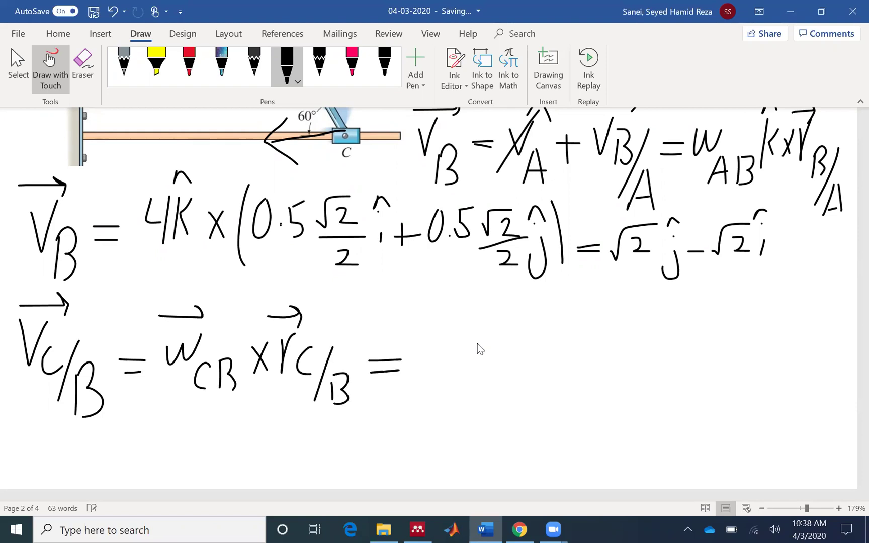
scroll(461, 329, up, 3)
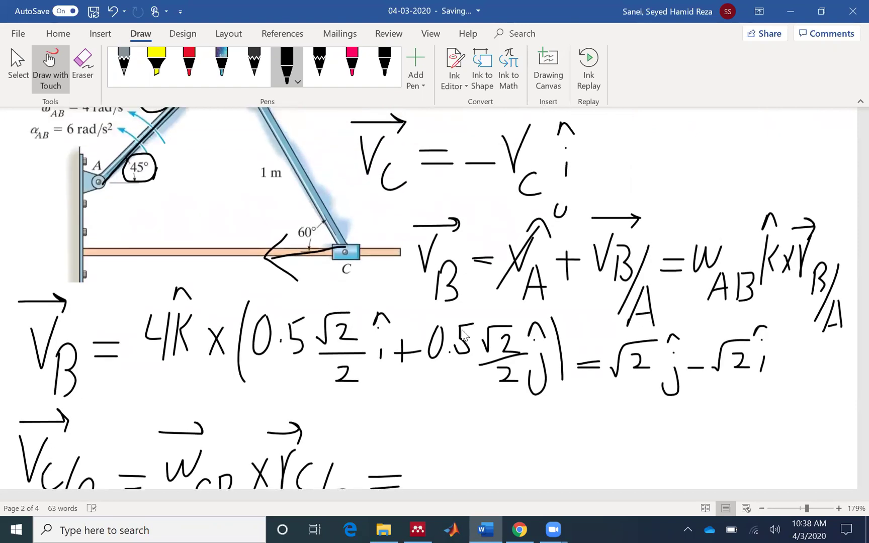
Step: Draw a curved rotation arrow around the 1 m bar BC and label it ω_BC
scroll(464, 334, up, 2)
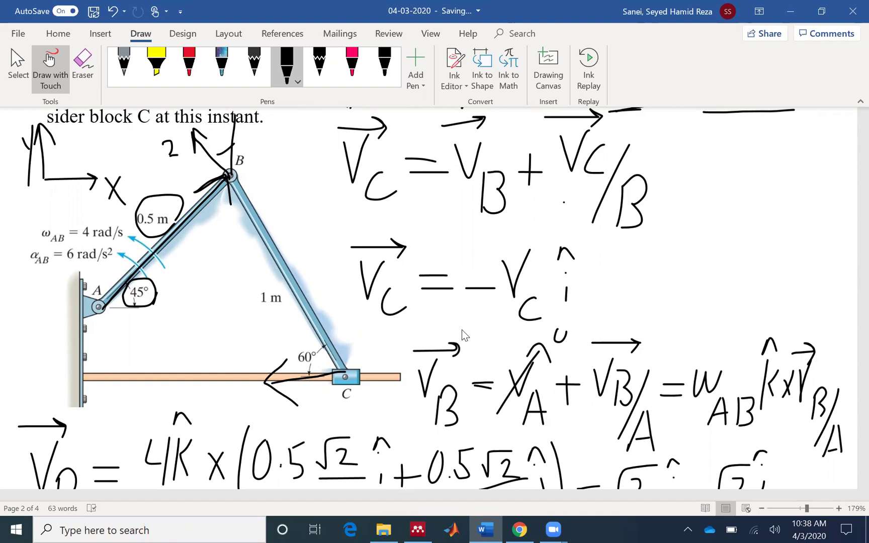
scroll(464, 336, up, 2)
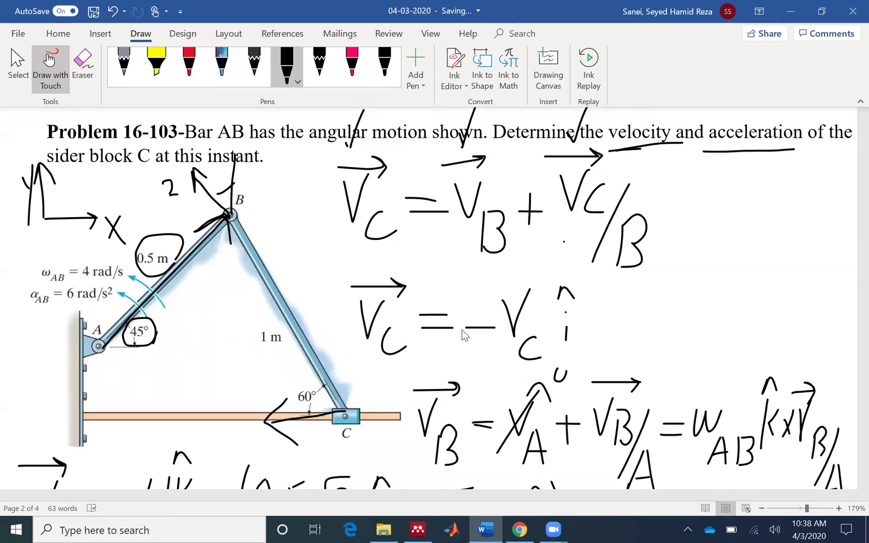
mouse_move(296, 261)
mouse_down()
mouse_move(287, 344)
mouse_move(247, 359)
mouse_up()
mouse_move(197, 318)
mouse_down()
mouse_move(206, 324)
mouse_move(230, 307)
mouse_up()
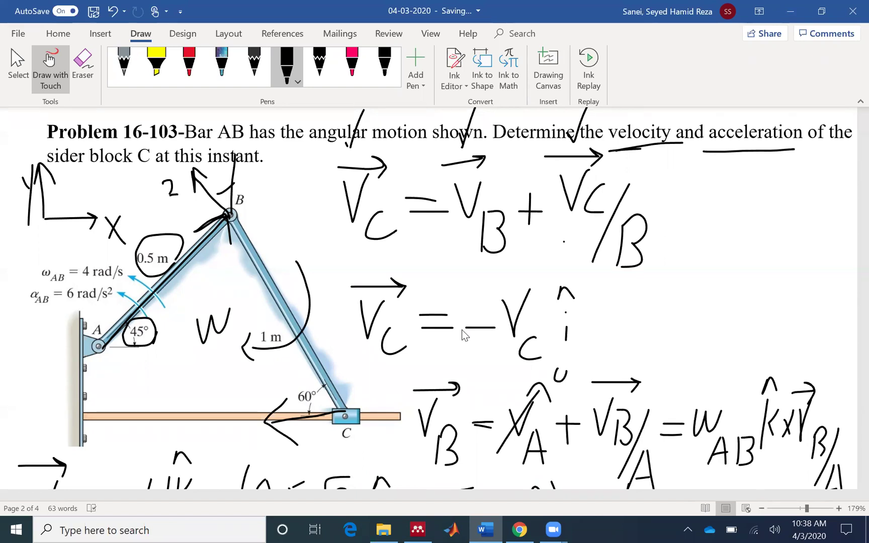
mouse_move(207, 358)
mouse_down()
mouse_move(208, 375)
mouse_move(232, 363)
mouse_up()
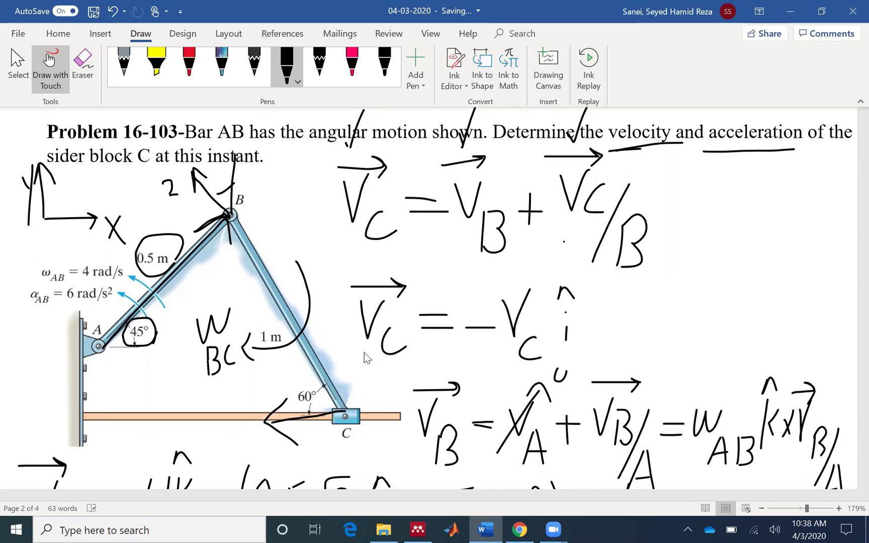
scroll(364, 353, down, 2)
Step: After the V_C/B line's equals sign, ink a minus, ω subscript CB, k̂, a cross sign and an opening parenthesis
scroll(364, 352, down, 5)
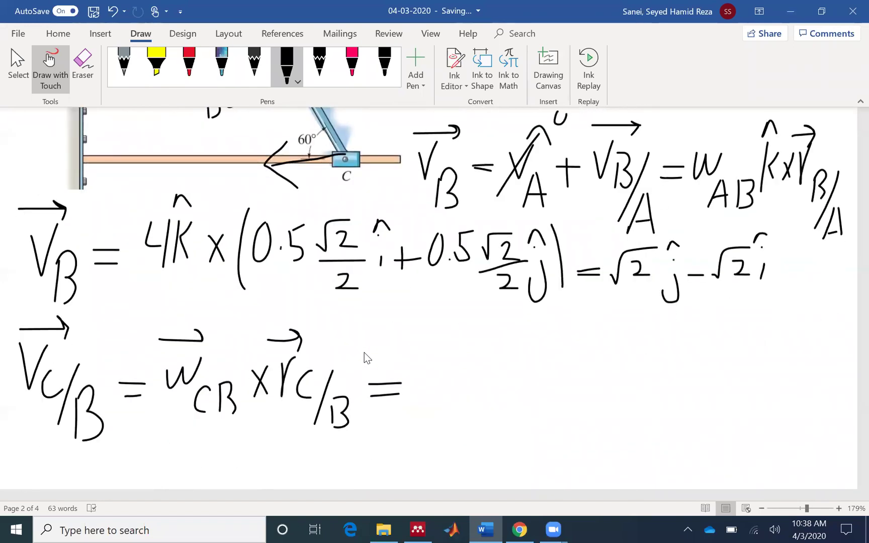
scroll(364, 353, down, 2)
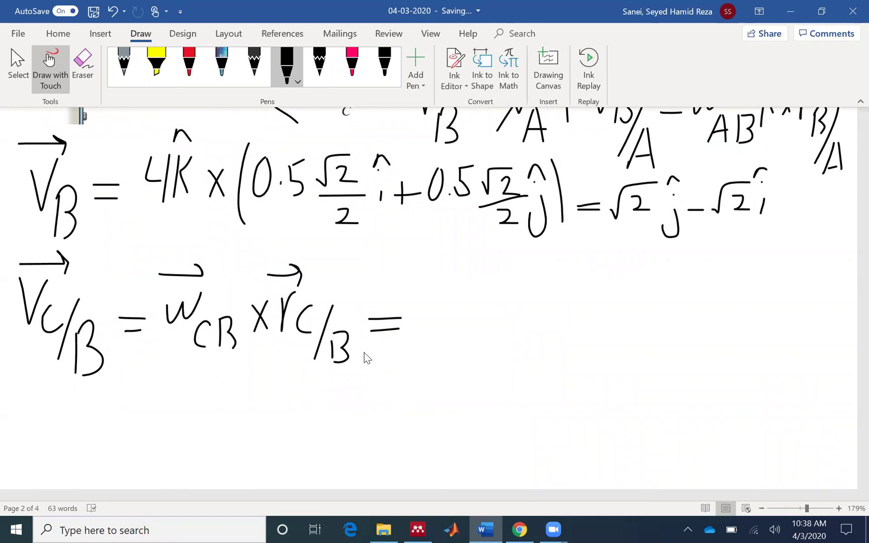
scroll(364, 352, up, 1)
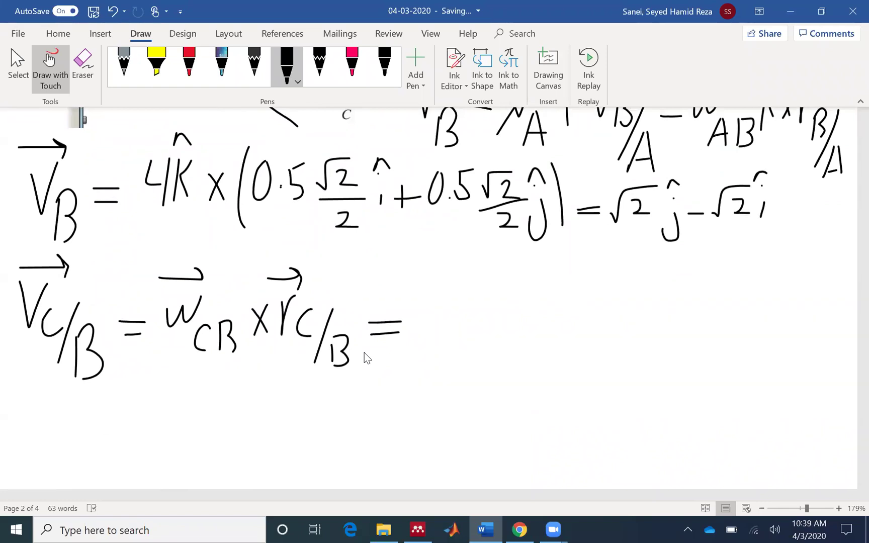
drag(407, 333, 427, 332)
mouse_move(442, 313)
mouse_down()
mouse_move(473, 307)
mouse_move(476, 361)
mouse_up()
mouse_move(488, 332)
mouse_down()
mouse_move(487, 361)
mouse_move(496, 352)
mouse_move(498, 361)
mouse_up()
mouse_move(532, 293)
mouse_down()
mouse_move(524, 344)
mouse_move(544, 332)
mouse_move(536, 277)
mouse_up()
drag(570, 305, 556, 345)
drag(557, 310, 574, 345)
drag(604, 277, 589, 360)
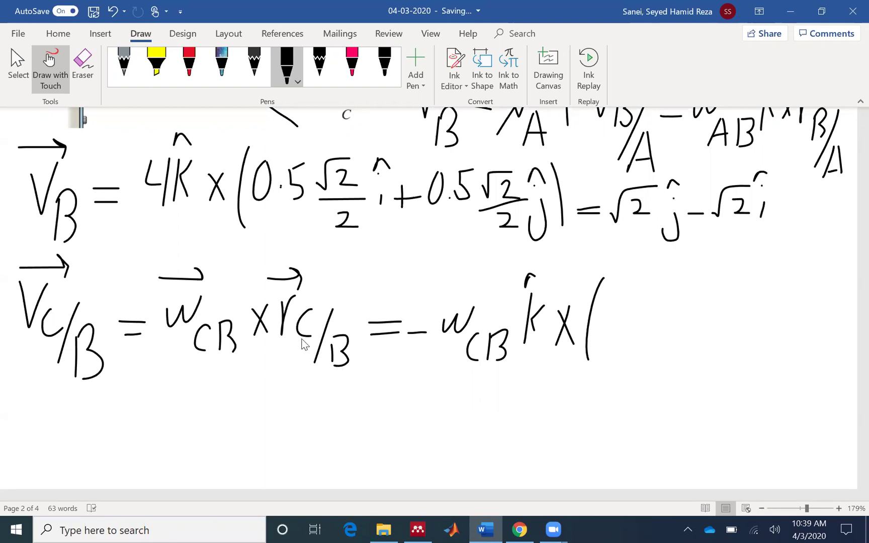
Step: On the figure, trace bar BC with reference lines and label its angle at B as 60°
scroll(374, 417, up, 3)
scroll(375, 418, up, 2)
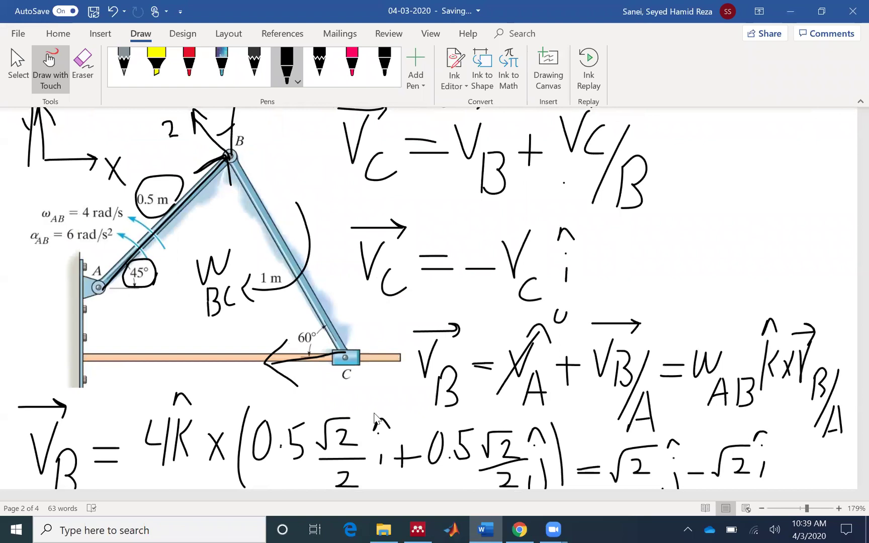
drag(231, 153, 344, 353)
drag(340, 292, 346, 354)
mouse_move(345, 354)
mouse_down()
mouse_move(307, 335)
mouse_move(333, 351)
mouse_up()
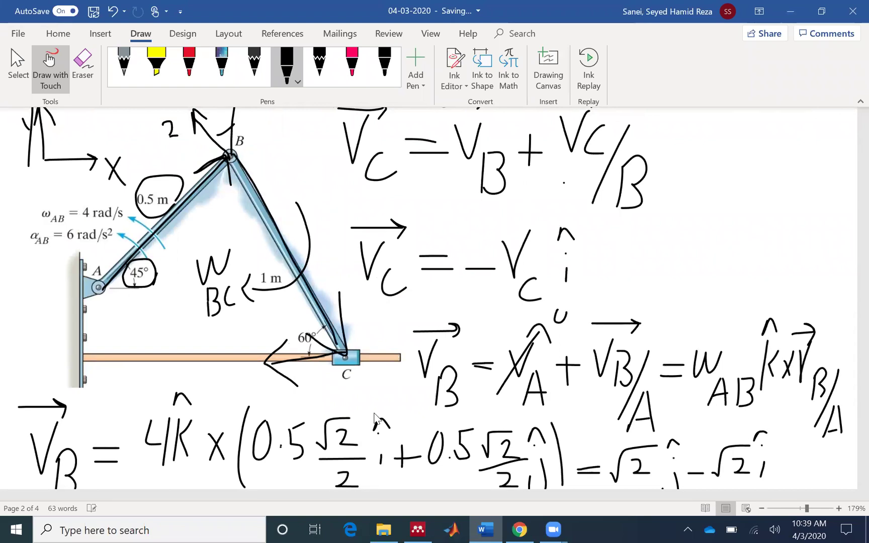
drag(240, 154, 298, 146)
mouse_move(280, 154)
mouse_down()
mouse_move(255, 190)
mouse_move(282, 200)
mouse_up()
drag(299, 167, 299, 201)
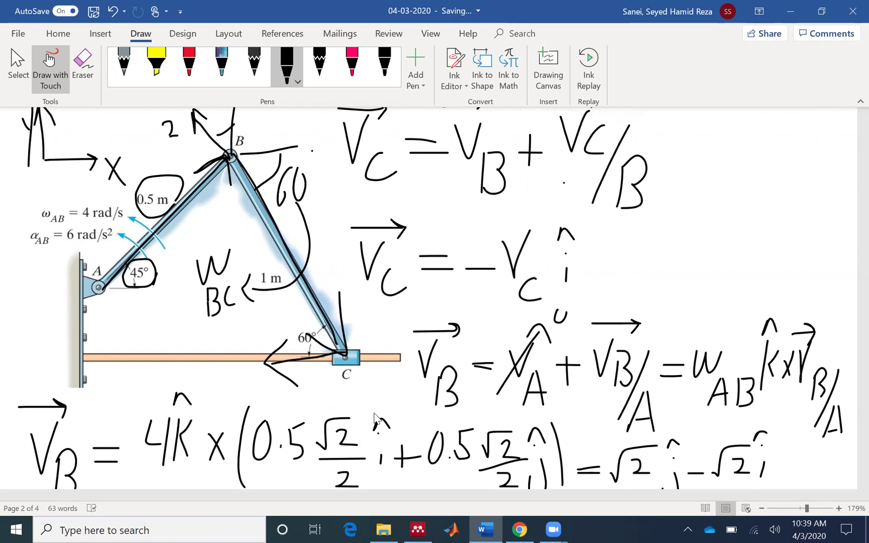
Step: Complete the parentheses on the V_C/B line with cos60 î − sin60 ĵ and close them
scroll(412, 384, down, 3)
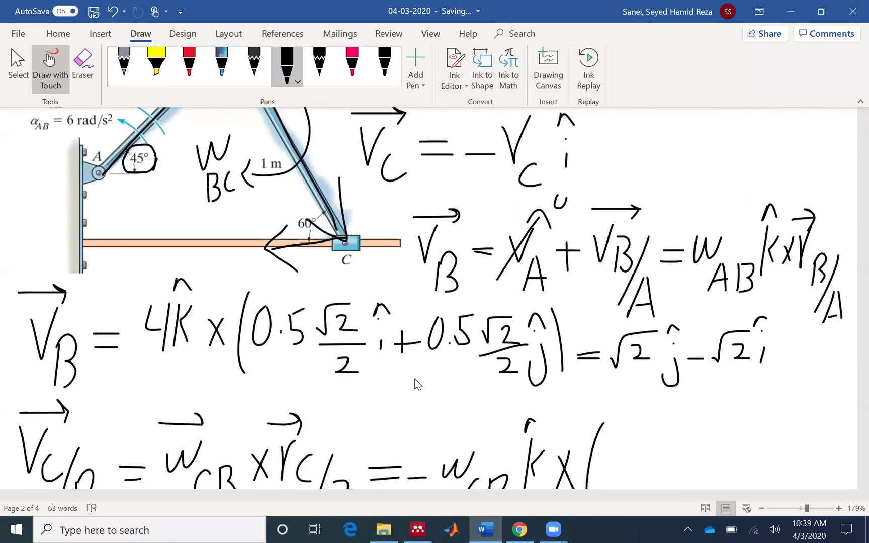
scroll(415, 384, down, 2)
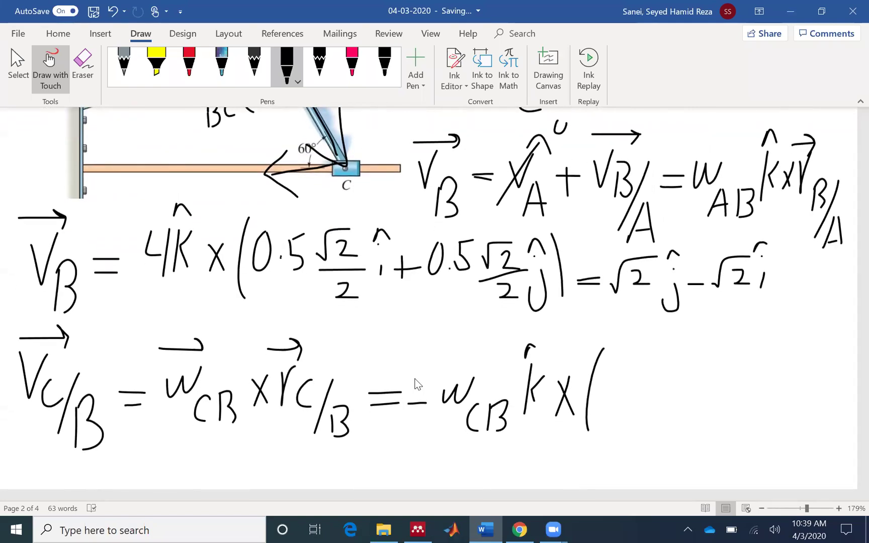
scroll(415, 384, down, 1)
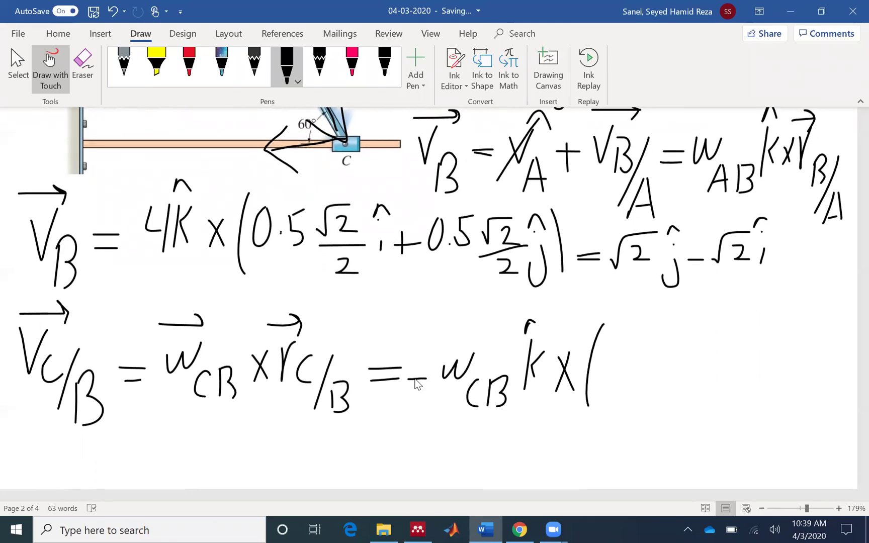
drag(610, 362, 607, 385)
mouse_move(616, 361)
mouse_down()
mouse_move(629, 362)
mouse_move(633, 380)
mouse_up()
mouse_move(665, 346)
mouse_down()
mouse_move(649, 370)
mouse_move(673, 348)
mouse_move(704, 371)
mouse_move(759, 375)
mouse_up()
mouse_move(781, 334)
mouse_down()
mouse_move(761, 371)
mouse_move(777, 354)
mouse_move(812, 382)
mouse_move(820, 341)
mouse_move(825, 381)
mouse_up()
drag(684, 361, 684, 374)
drag(681, 333, 694, 332)
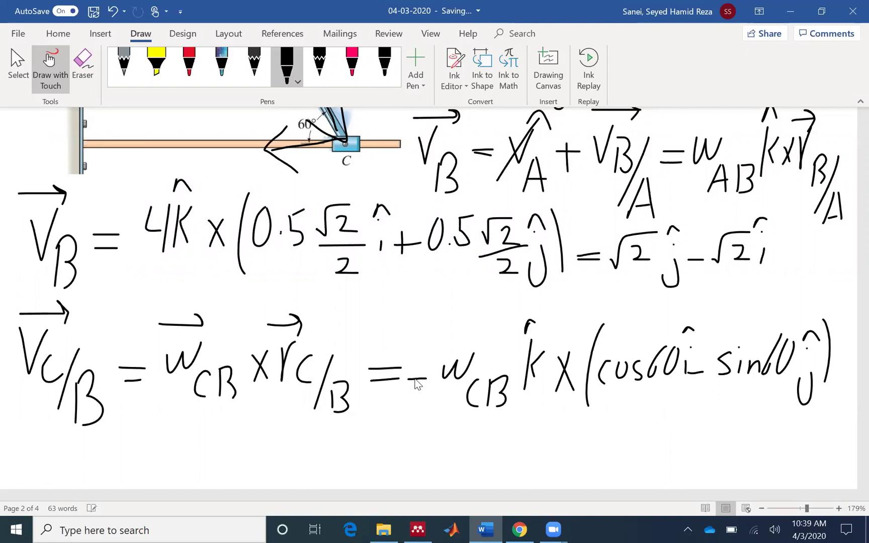